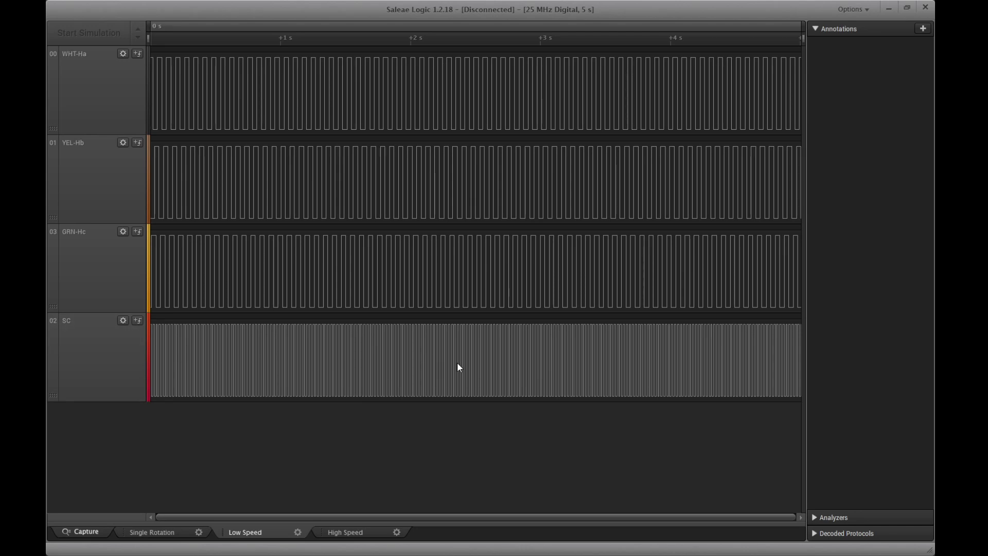
# Step: Add a timing marker pair to the Low Speed capture, placing A1 and A2 on two consecutive rising edges of the SC channel
pyautogui.scroll(5, 456, 363)
pyautogui.scroll(2, 456, 361)
pyautogui.scroll(2, 415, 352)
pyautogui.click(922, 29)
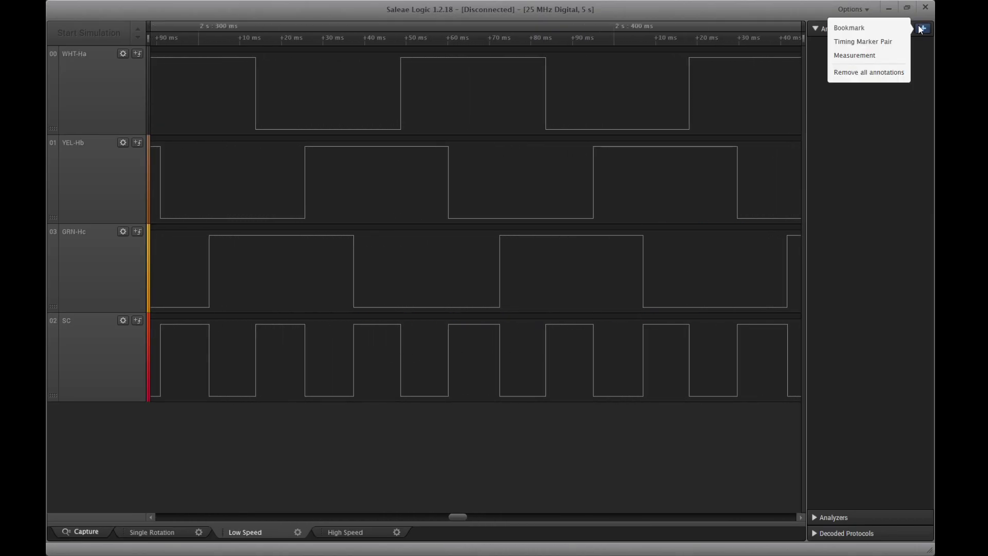
pyautogui.click(878, 43)
pyautogui.click(819, 61)
pyautogui.click(353, 344)
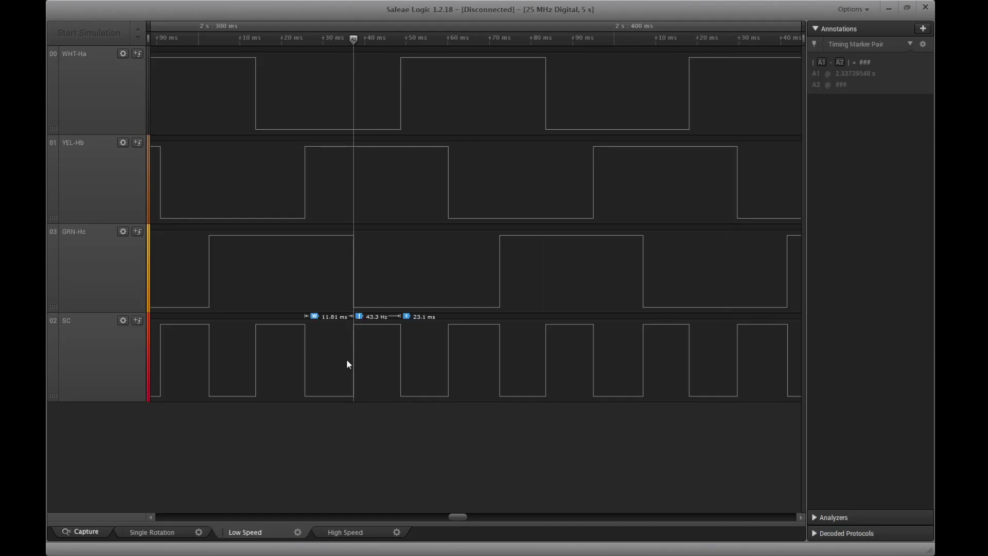
pyautogui.click(839, 62)
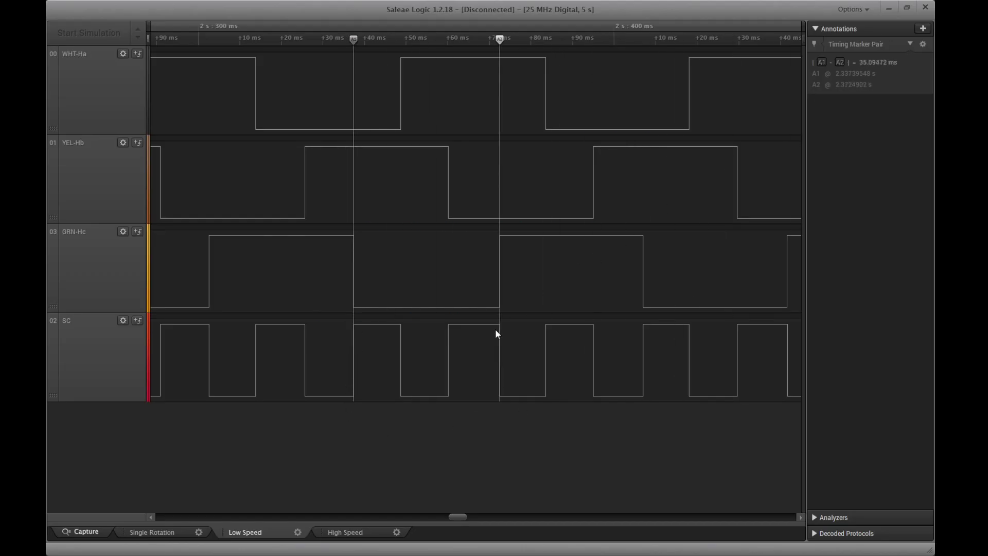
pyautogui.click(448, 360)
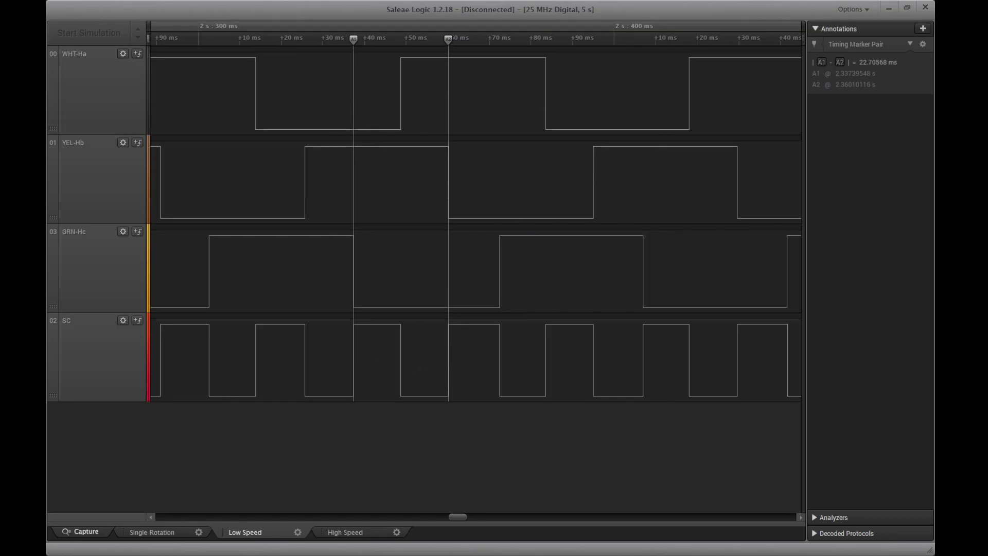
# Step: Switch to the TI-86 calculator and compute the reciprocal of 22.70568E-3 to get the low-speed pulse frequency
pyautogui.moveTo(47, 72); pyautogui.dragTo(241, 90)
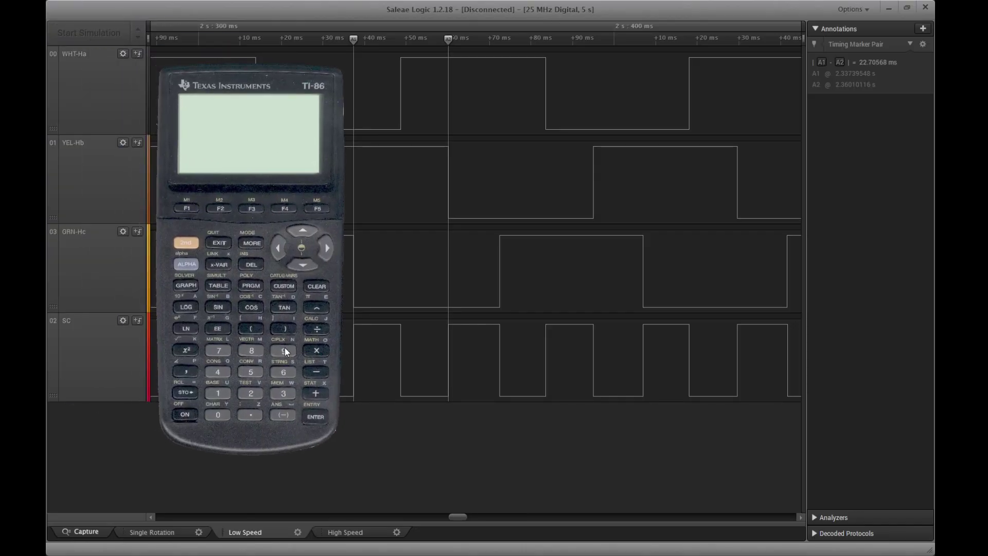
pyautogui.doubleClick(249, 393)
pyautogui.click(213, 346)
pyautogui.click(218, 411)
pyautogui.click(257, 369)
pyautogui.click(278, 370)
pyautogui.click(250, 351)
pyautogui.click(221, 328)
pyautogui.click(281, 404)
pyautogui.click(282, 396)
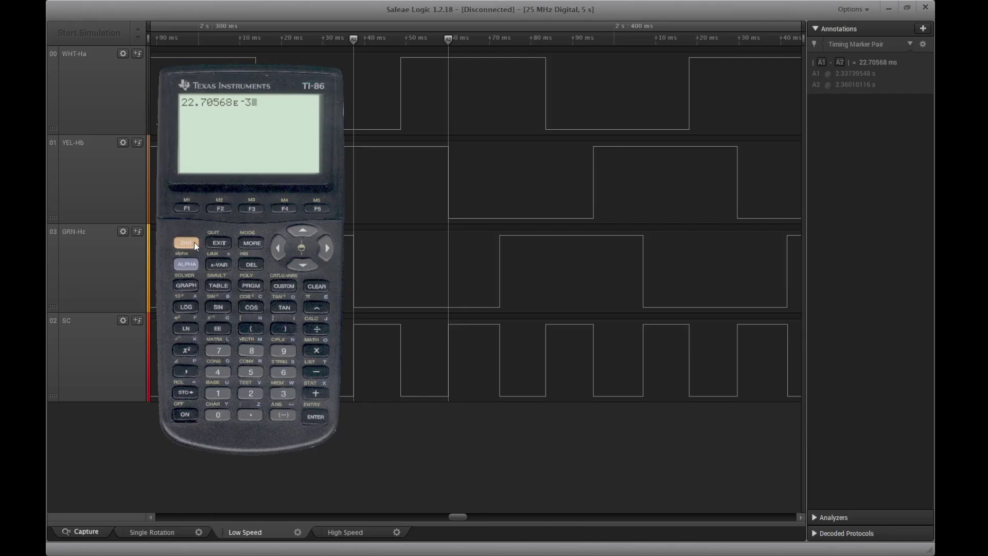
pyautogui.click(214, 326)
pyautogui.click(317, 417)
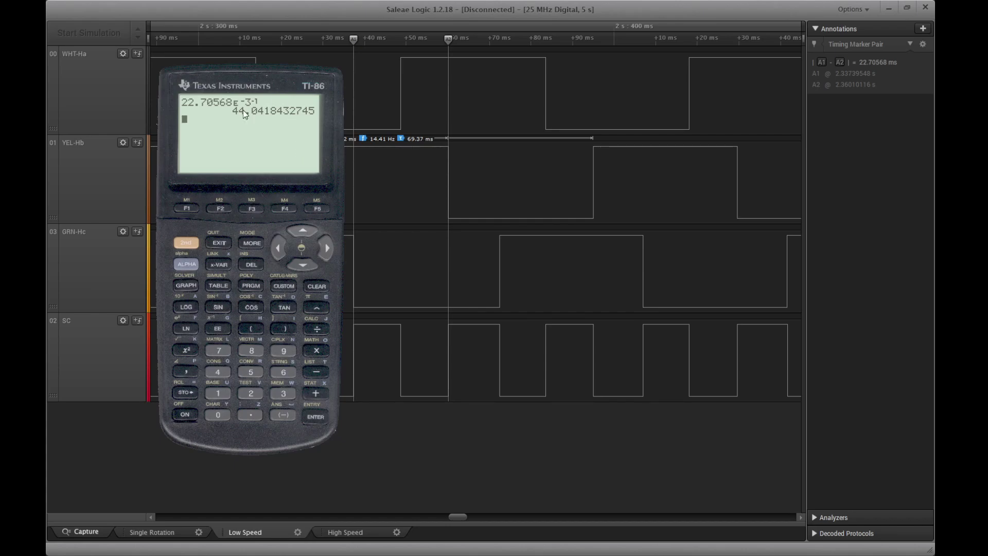
# Step: Divide the low-speed frequency by 45 and multiply the quotient by 60 to convert it to revolutions per minute
pyautogui.click(322, 328)
pyautogui.click(229, 370)
pyautogui.click(249, 371)
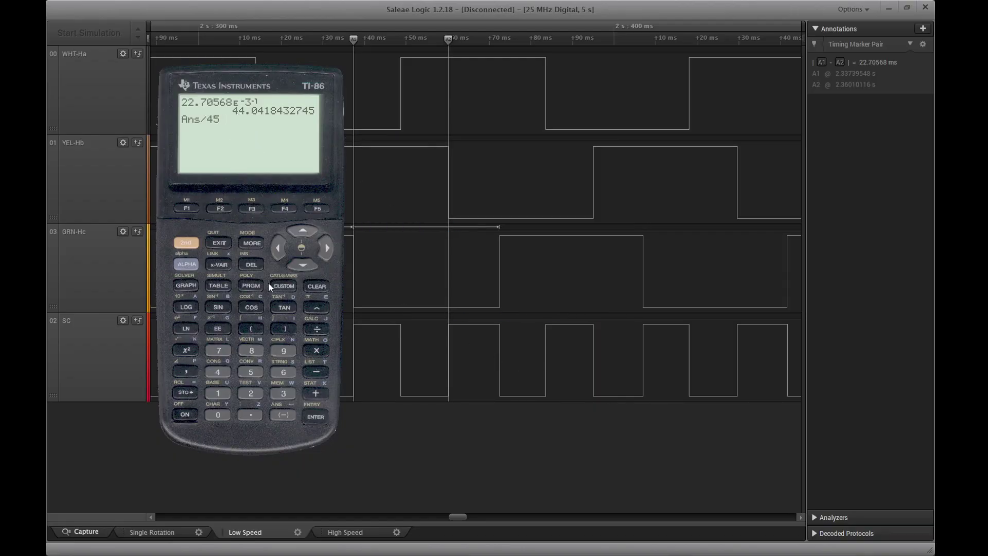
pyautogui.click(316, 418)
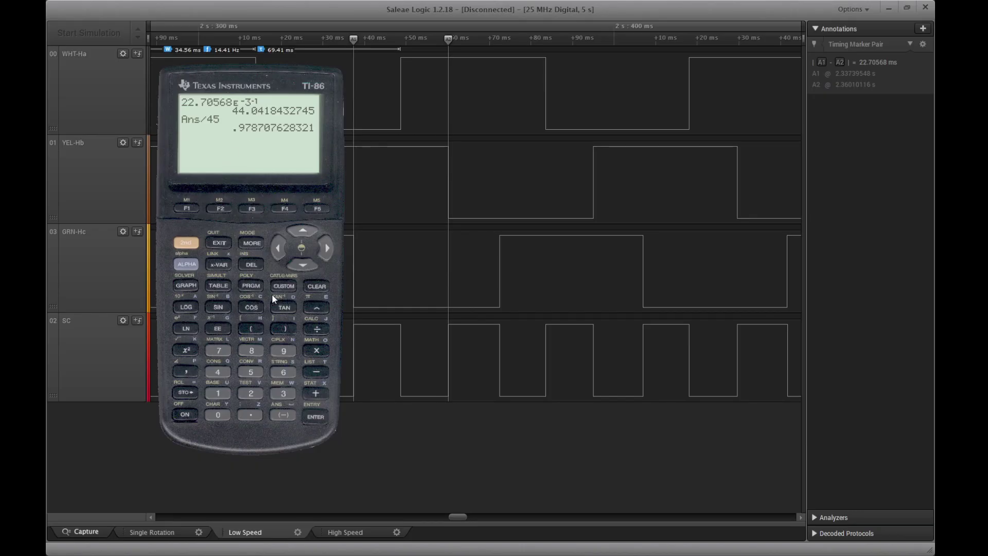
pyautogui.click(324, 348)
pyautogui.click(282, 371)
pyautogui.click(219, 414)
pyautogui.click(312, 419)
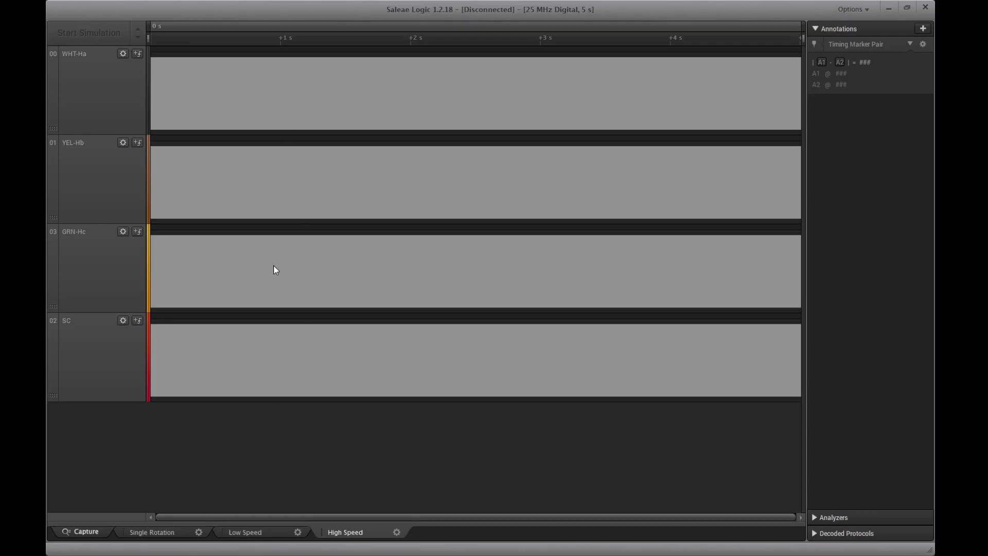
# Step: In the High Speed capture, place timing markers A1 and A2 on two consecutive rising edges of the SC channel
pyautogui.scroll(10, 379, 373)
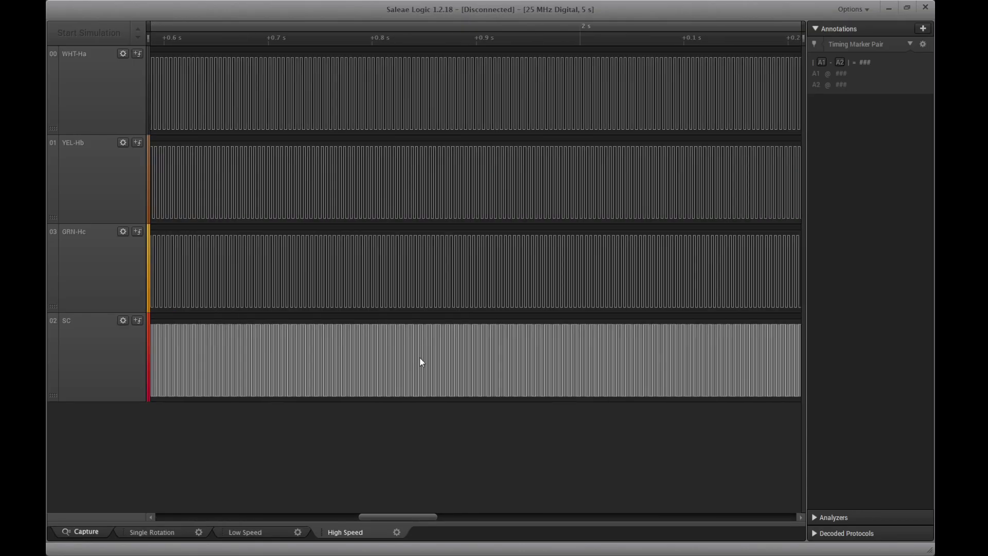
pyautogui.scroll(10, 420, 360)
pyautogui.scroll(3, 420, 358)
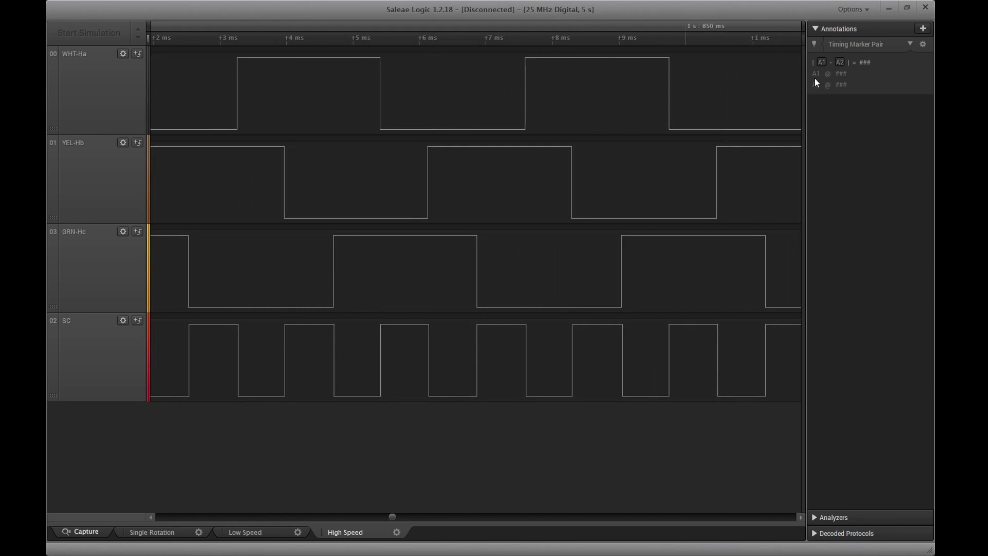
pyautogui.click(821, 62)
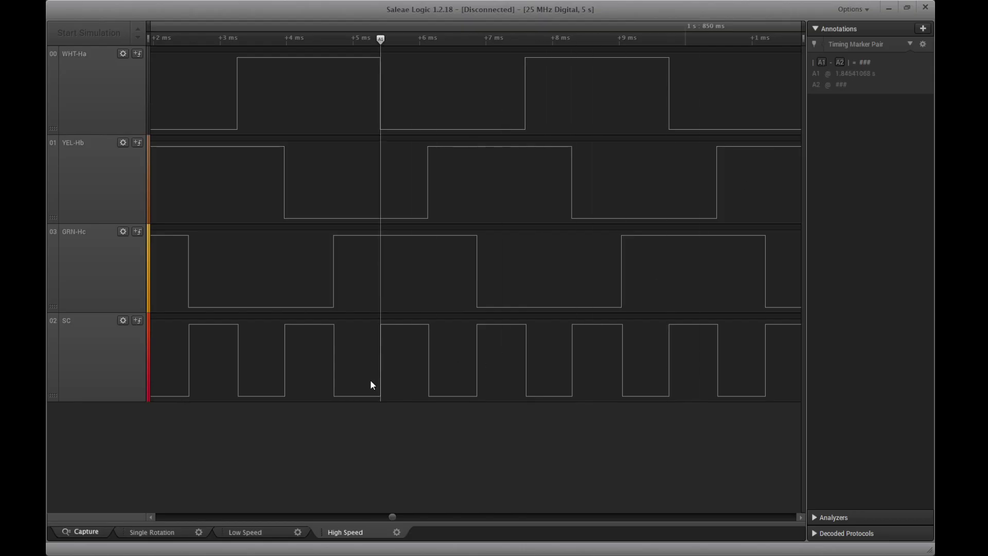
pyautogui.click(840, 61)
pyautogui.click(438, 356)
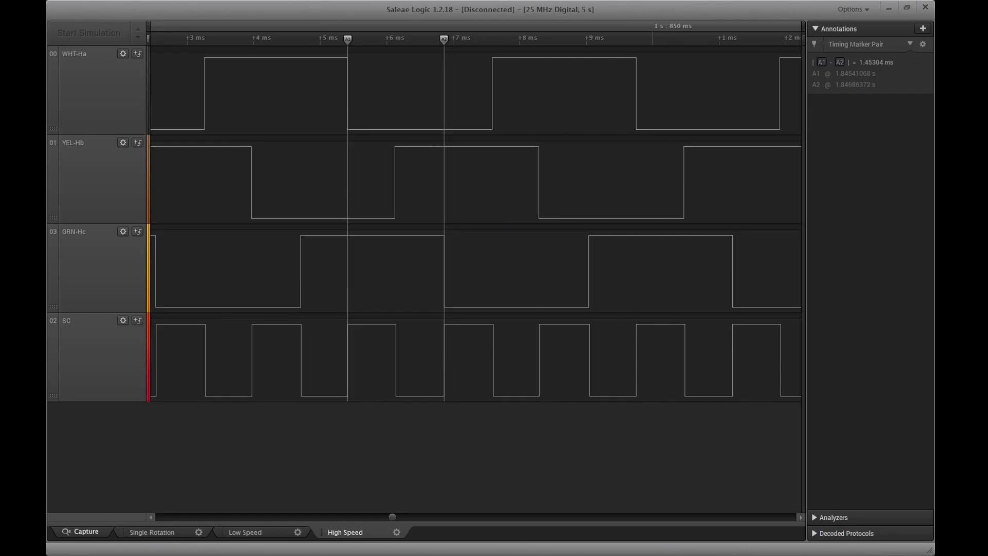
# Step: Switch to the TI-86 calculator and compute the reciprocal of 1.45304E-3 to get the high-speed pulse frequency
pyautogui.hotkey('alt', 'Tab')
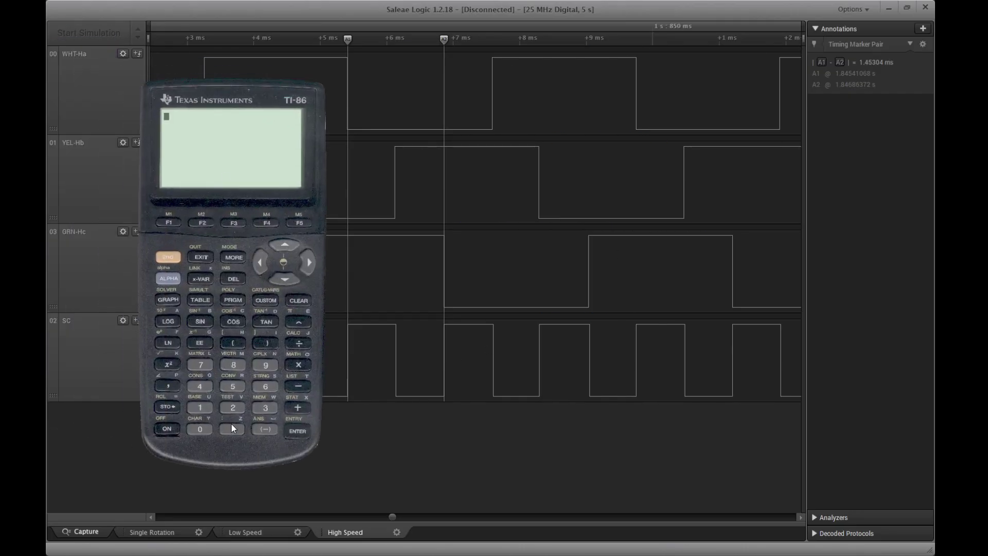
pyautogui.click(208, 409)
pyautogui.click(200, 385)
pyautogui.click(234, 386)
pyautogui.click(263, 408)
pyautogui.click(200, 429)
pyautogui.click(200, 386)
pyautogui.click(201, 343)
pyautogui.click(265, 430)
pyautogui.click(262, 410)
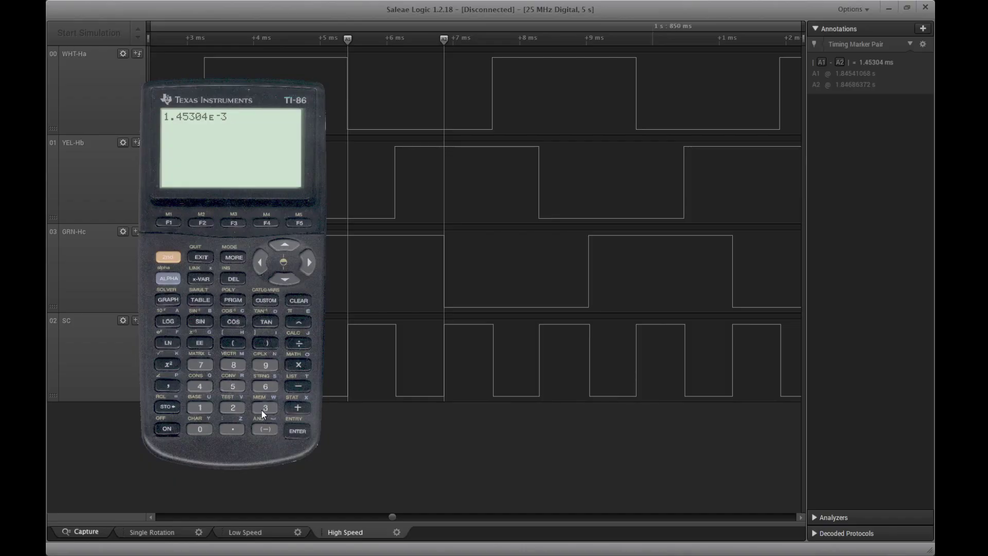
pyautogui.click(200, 343)
pyautogui.click(294, 431)
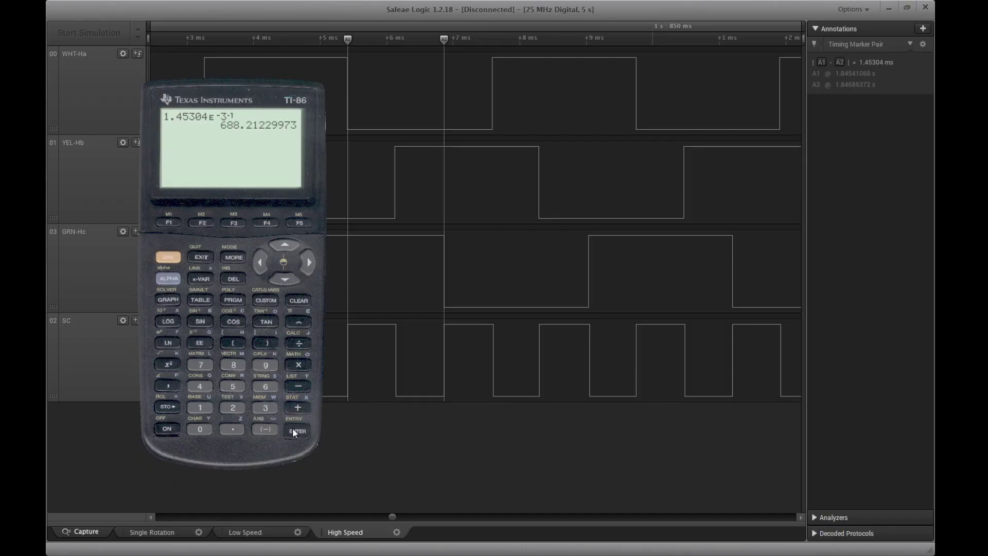
# Step: Divide the high-speed frequency by 45 and multiply the quotient by 60 to convert it to revolutions per minute
pyautogui.click(297, 344)
pyautogui.click(213, 385)
pyautogui.click(234, 383)
pyautogui.click(296, 430)
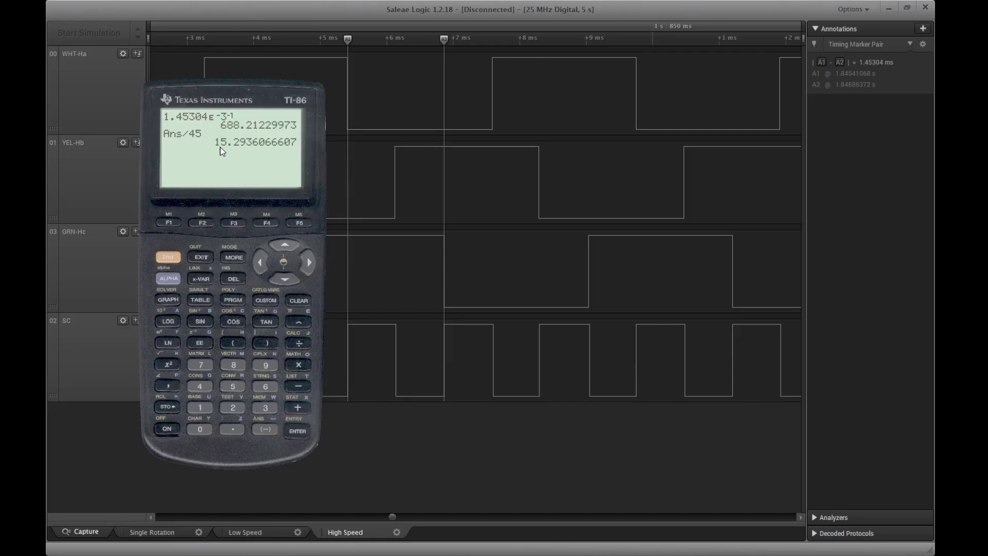
pyautogui.click(301, 367)
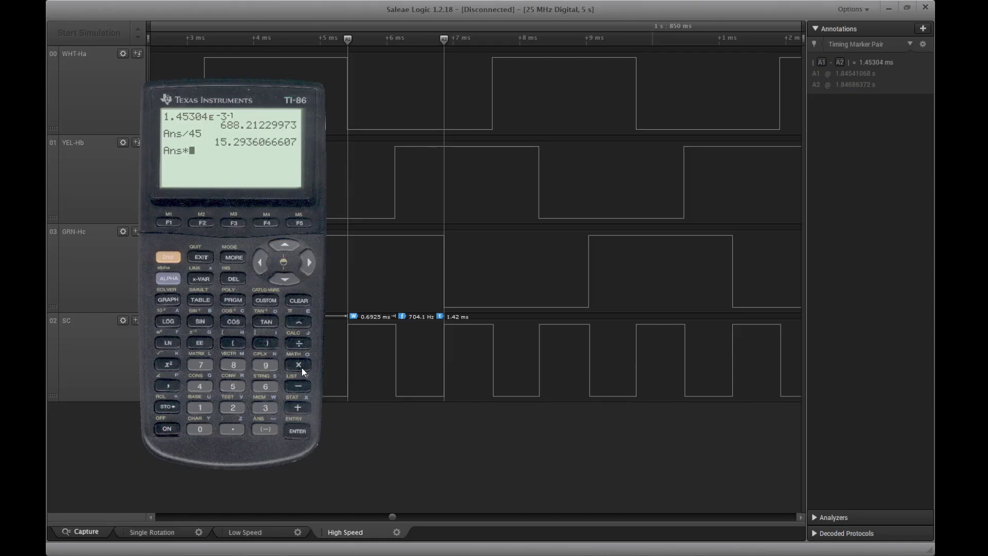
pyautogui.click(272, 384)
pyautogui.click(201, 428)
pyautogui.click(297, 430)
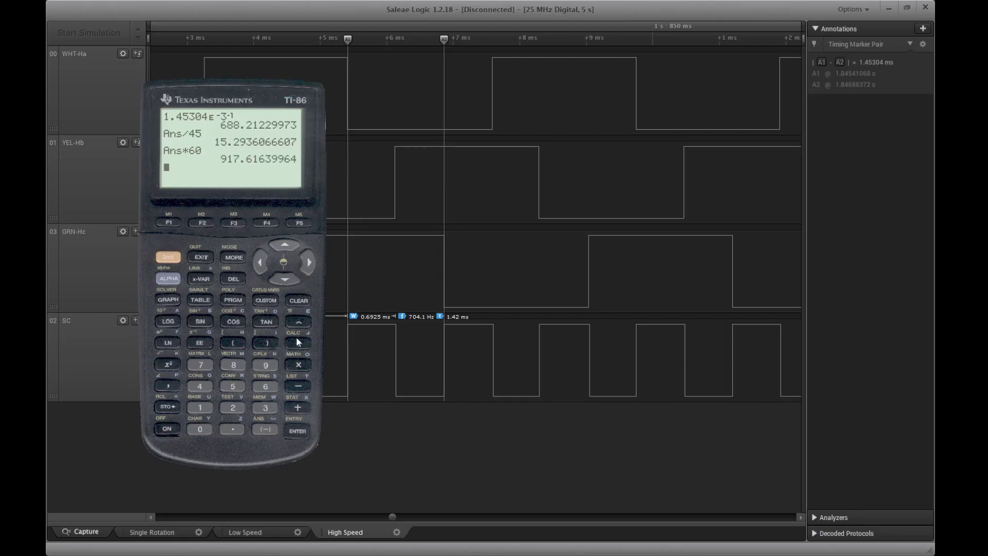